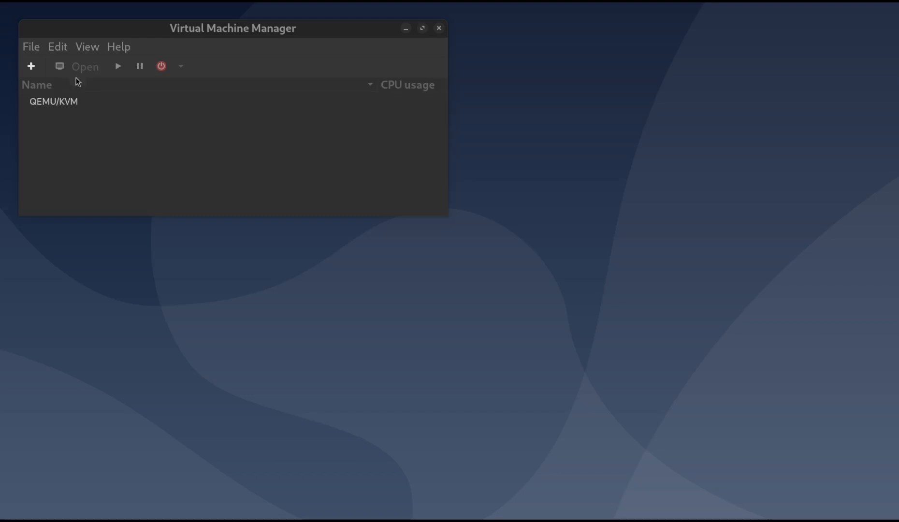
# Start a new virtual machine from local install media, using debian-live-12.9.0-amd64-gnome.iso from the Downloads folder
pyautogui.click(32, 67)
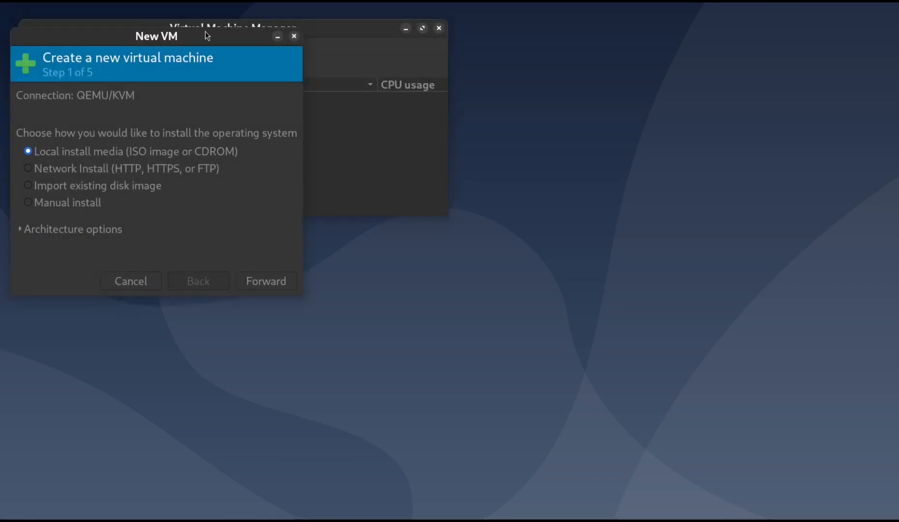
pyautogui.moveTo(205, 32); pyautogui.dragTo(424, 38)
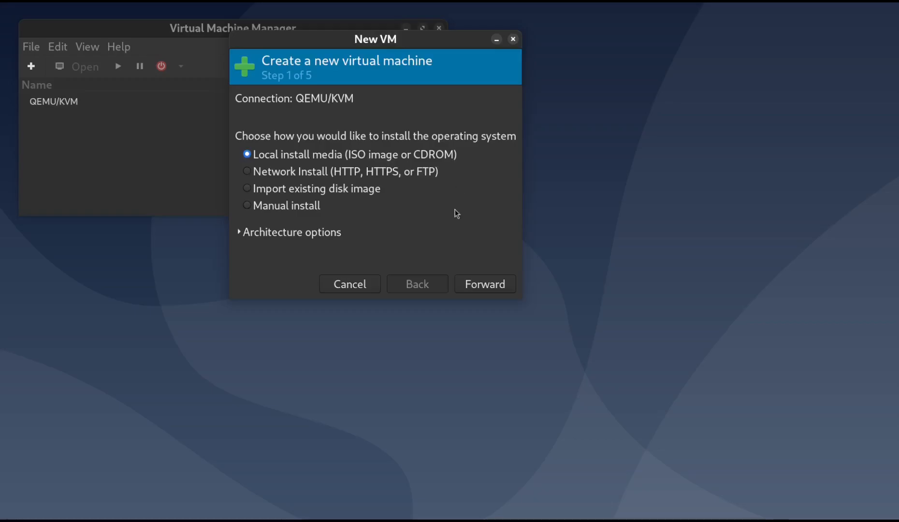
pyautogui.click(480, 288)
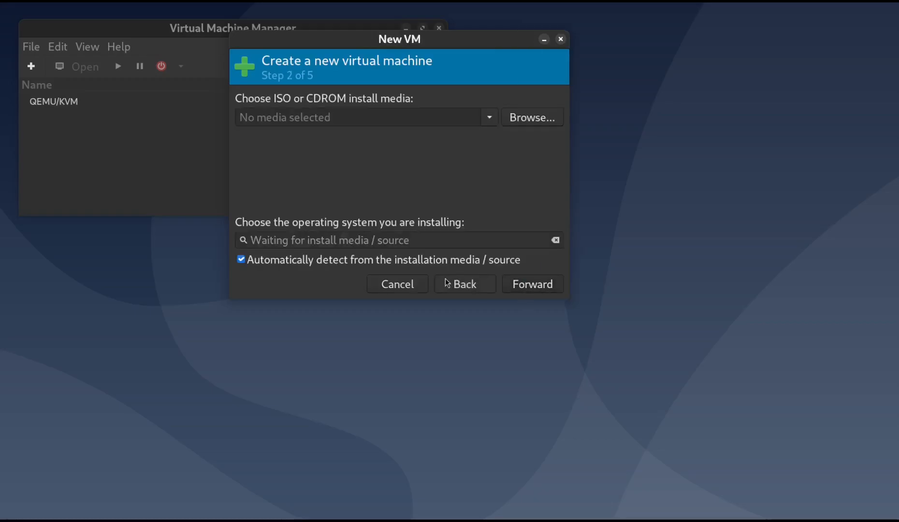
pyautogui.click(534, 124)
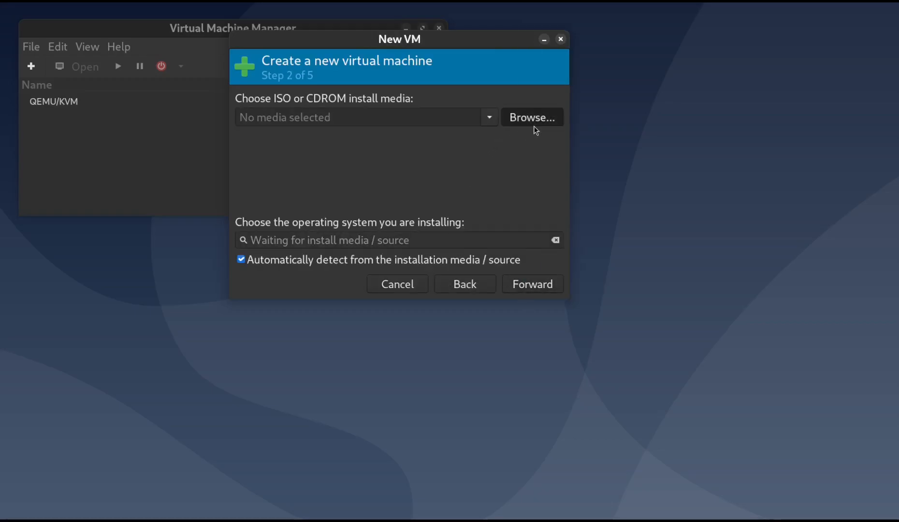
pyautogui.moveTo(427, 44); pyautogui.dragTo(391, 104)
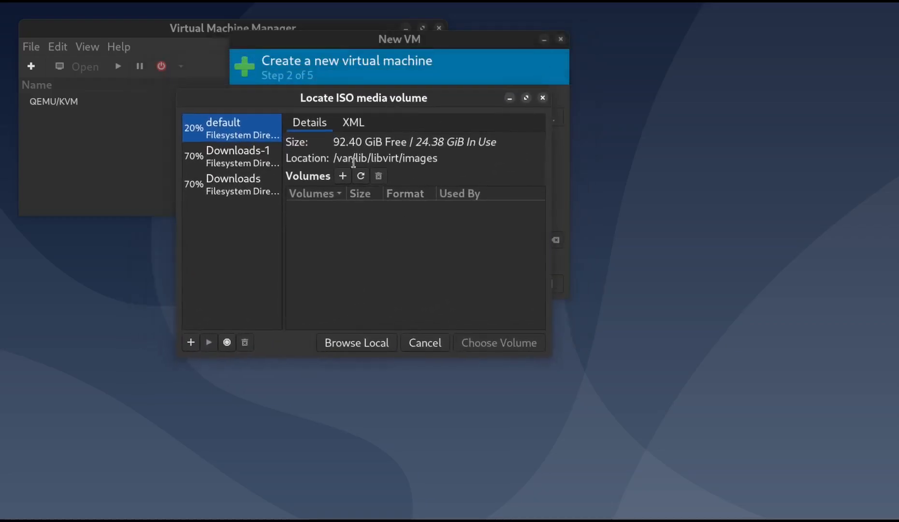
pyautogui.click(367, 343)
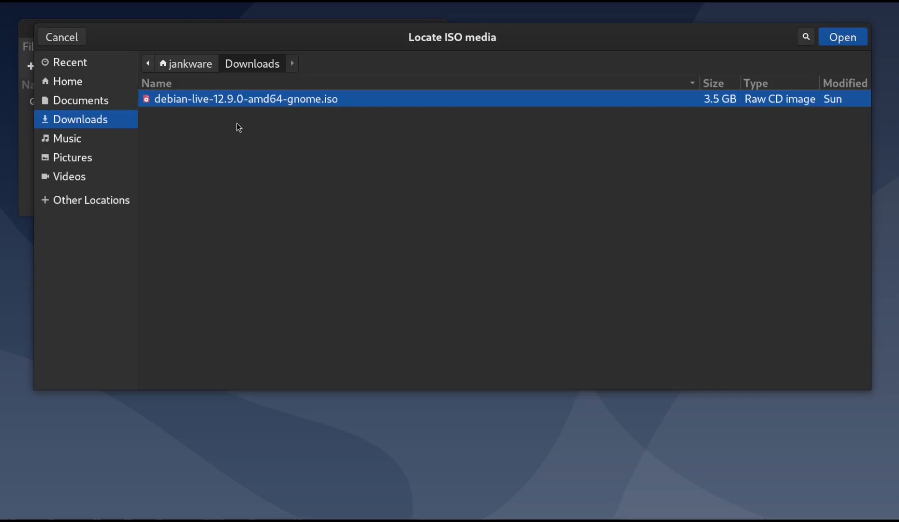
pyautogui.click(839, 39)
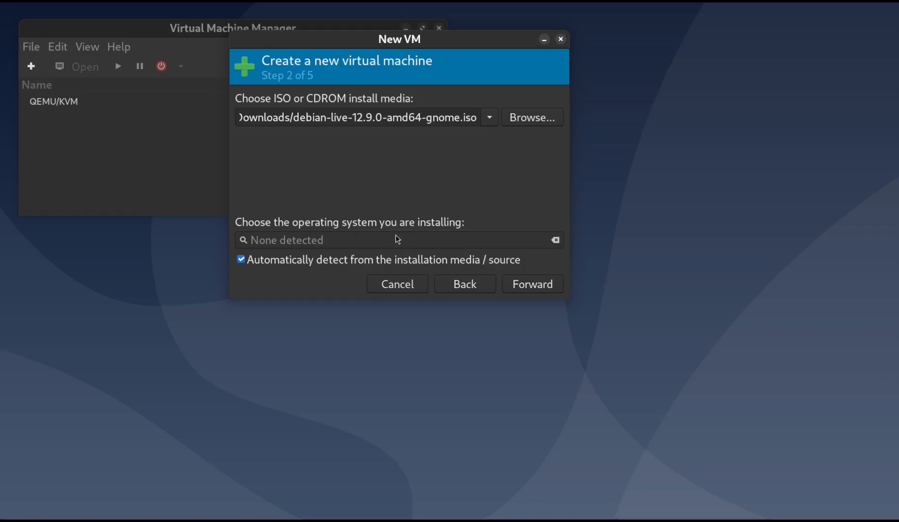
# Turn off automatic operating system detection and choose Debian 12 as the system being installed
pyautogui.click(304, 261)
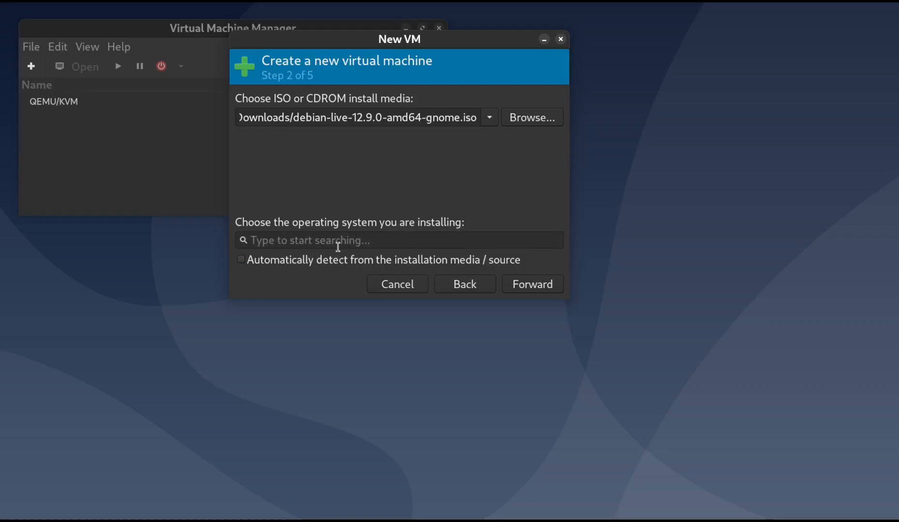
pyautogui.click(338, 247)
pyautogui.write('Deb')
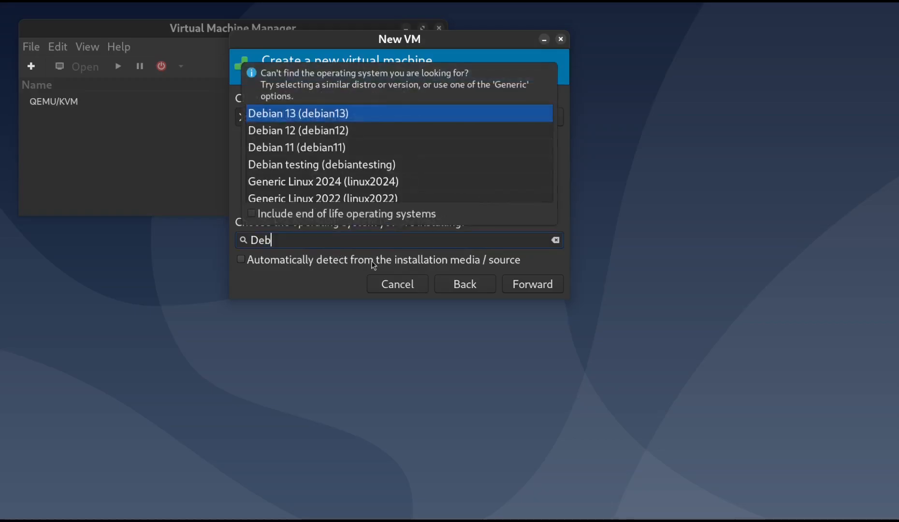
pyautogui.write('ian')
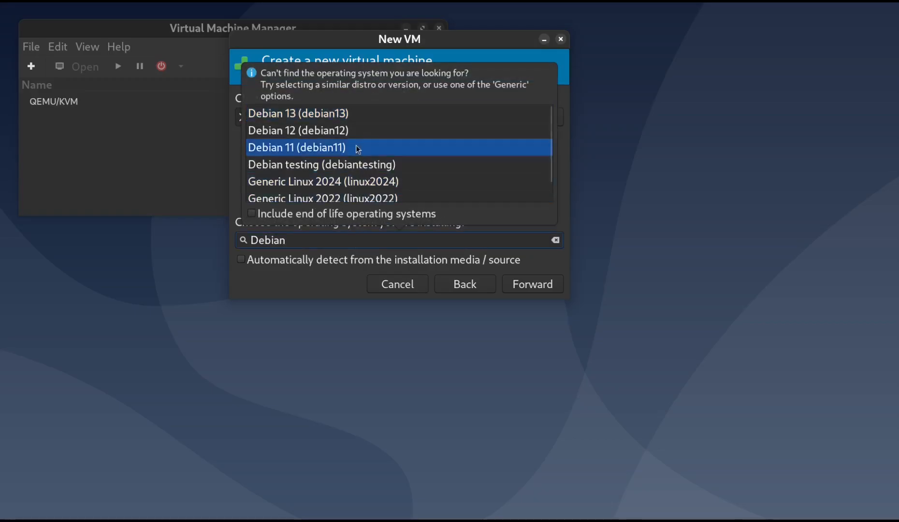
pyautogui.click(352, 130)
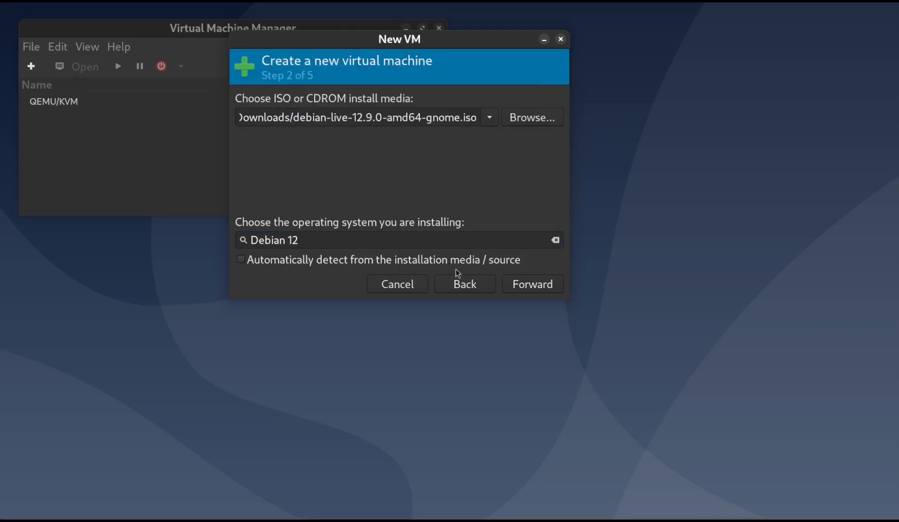
pyautogui.click(537, 283)
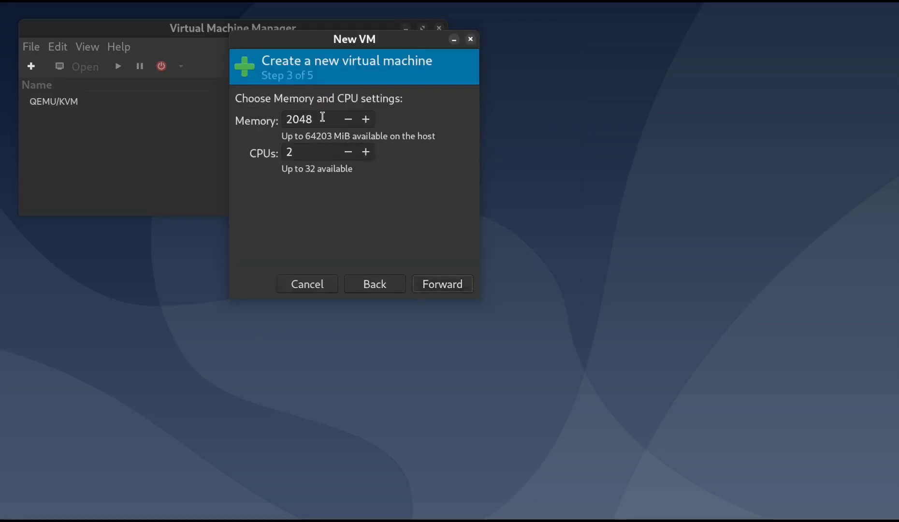
# Allocate 4096 MiB of memory and 4 CPUs to the new virtual machine
pyautogui.moveTo(322, 117); pyautogui.dragTo(232, 108)
pyautogui.write('4096')
pyautogui.click(304, 151)
pyautogui.press('BackSpace')
pyautogui.write('4')
pyautogui.click(443, 285)
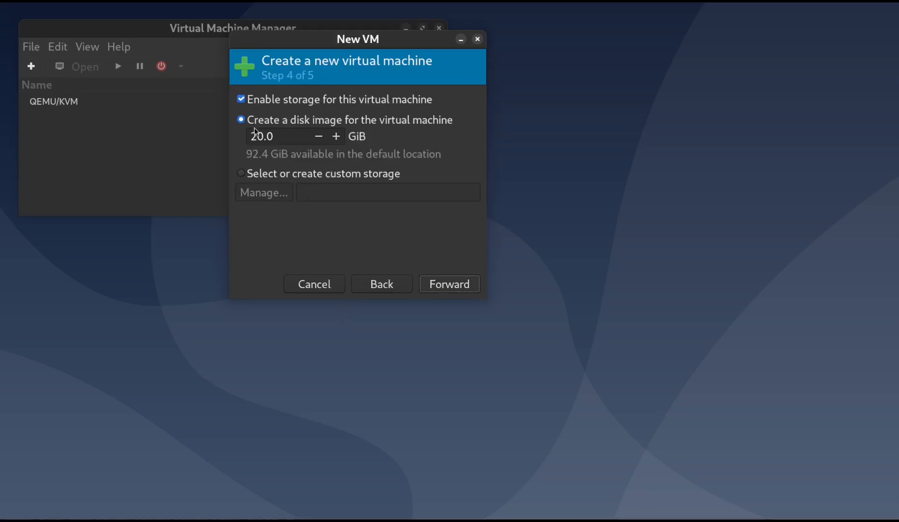
# Set the size of the virtual machine's new disk image to 25 GiB
pyautogui.click(291, 138)
pyautogui.press('Left')
pyautogui.press('Left')
pyautogui.press('BackSpace')
pyautogui.write('4')
pyautogui.press('BackSpace')
pyautogui.write('5')
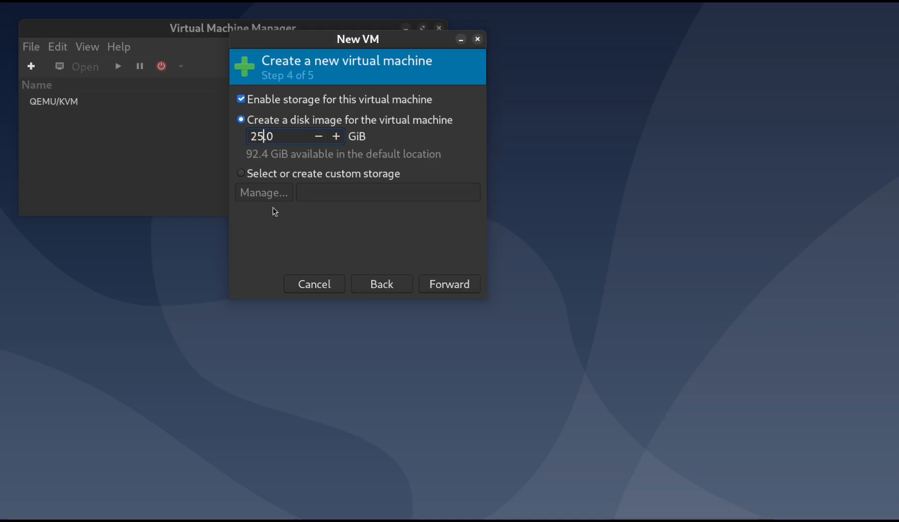
pyautogui.click(430, 283)
# Name the virtual machine jankware-demo-vm and finish creating it
pyautogui.moveTo(396, 119); pyautogui.dragTo(226, 102)
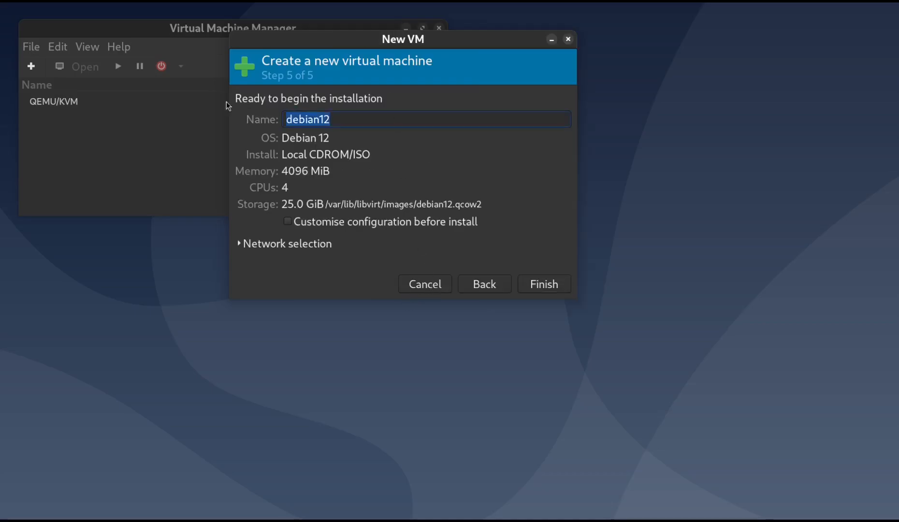
pyautogui.write('jankwar')
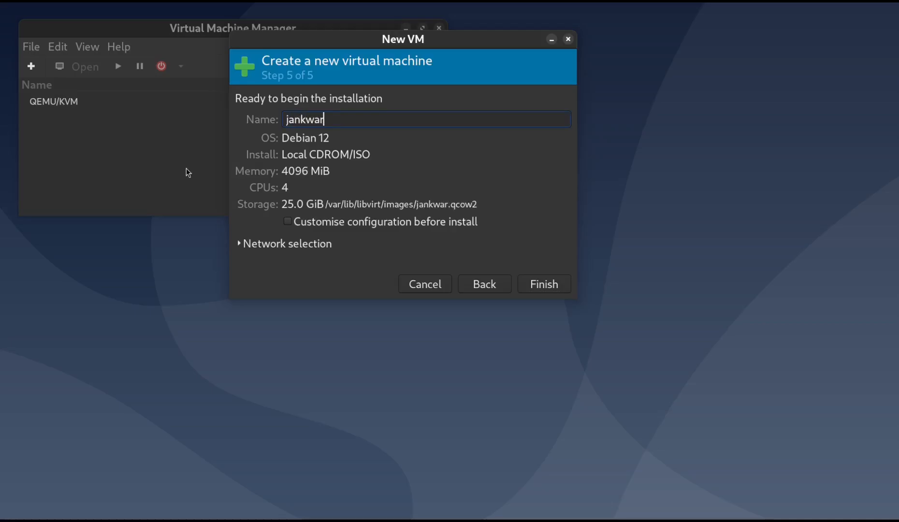
pyautogui.write('e-demo-vm')
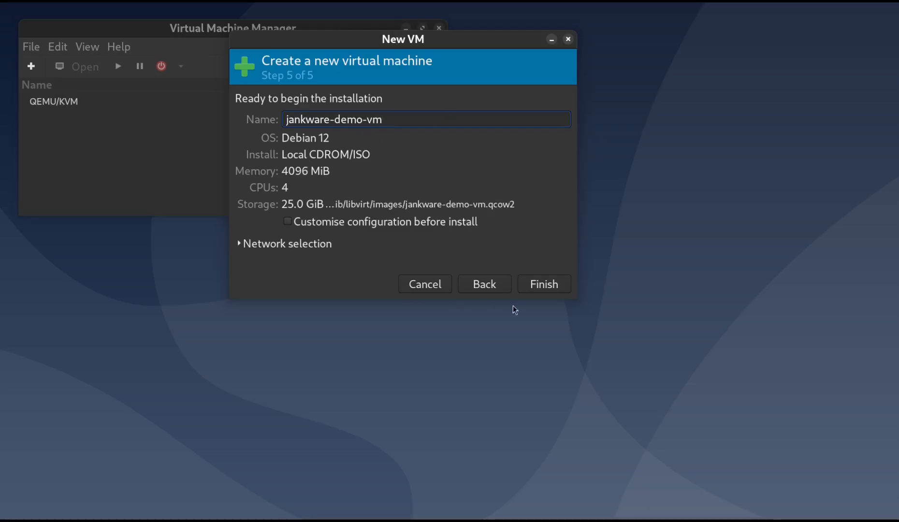
pyautogui.click(533, 289)
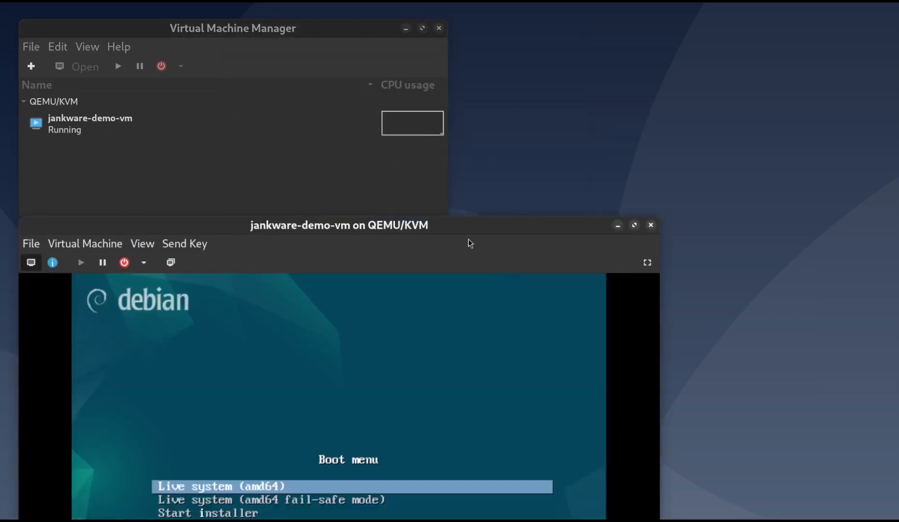
# Bring the virtual machine's console window fully into view and launch the Debian installer from the boot menu
pyautogui.moveTo(466, 231); pyautogui.dragTo(561, 37)
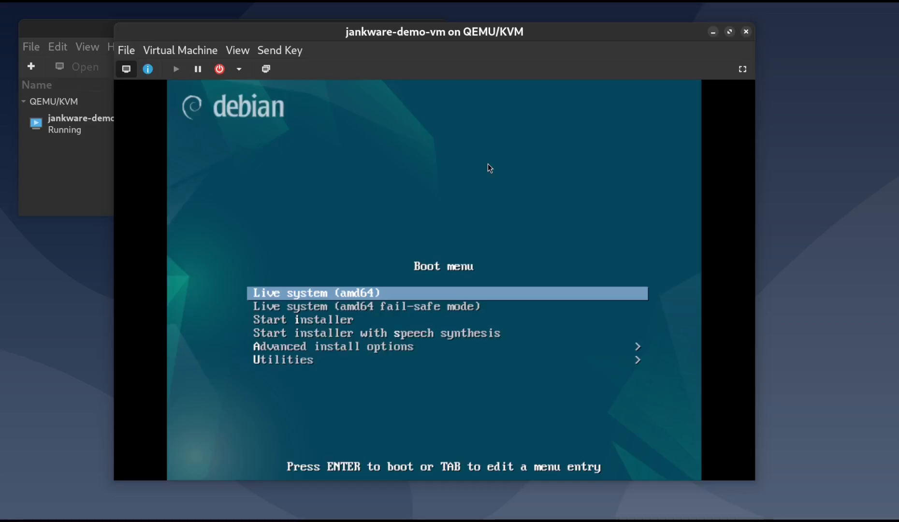
pyautogui.press('Down')
pyautogui.press('Down')
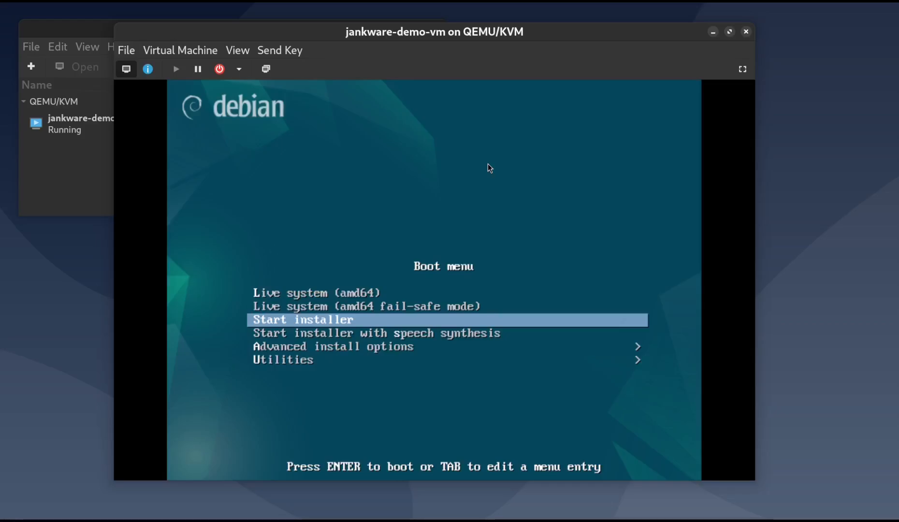
pyautogui.press('Return')
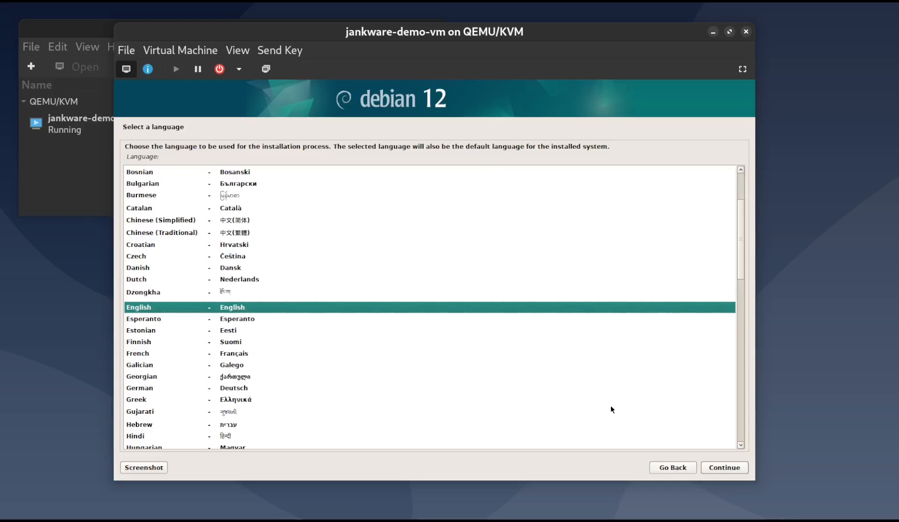
# Set the installer's regional options to English language, United Kingdom location and British English keymap
pyautogui.click(719, 468)
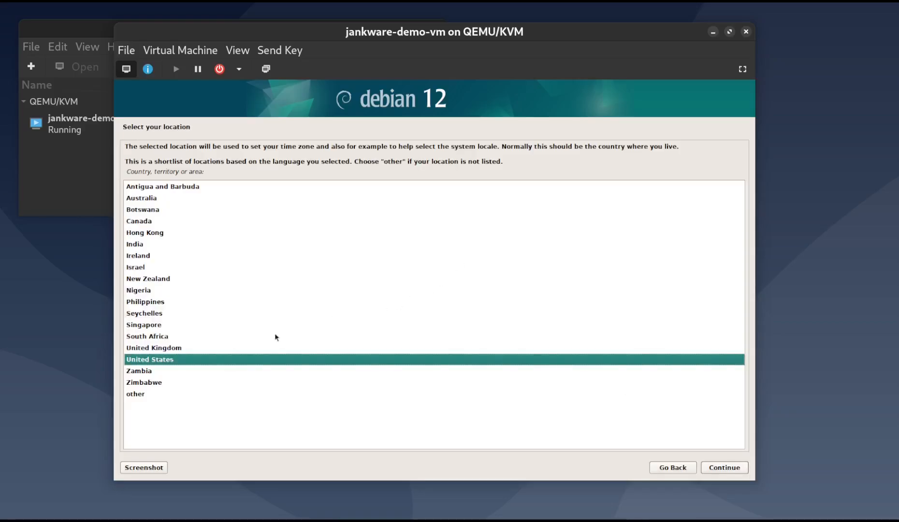
pyautogui.click(246, 348)
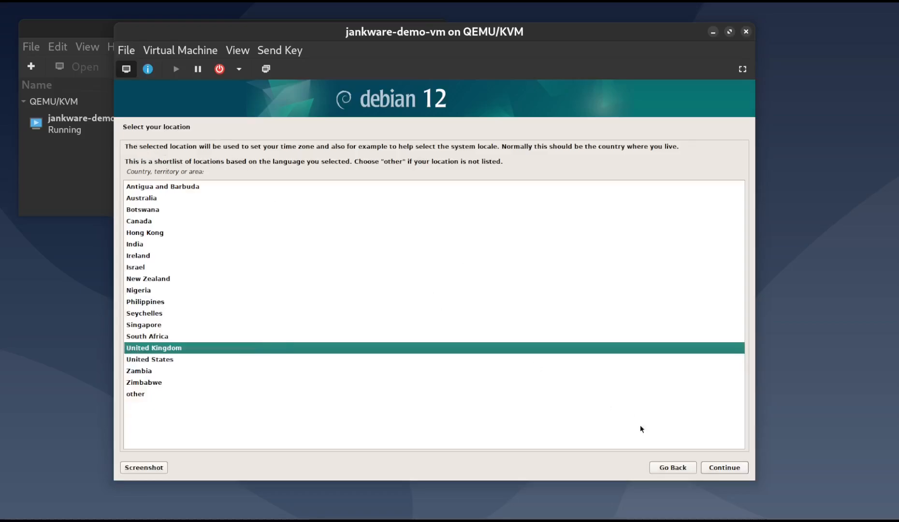
pyautogui.click(716, 467)
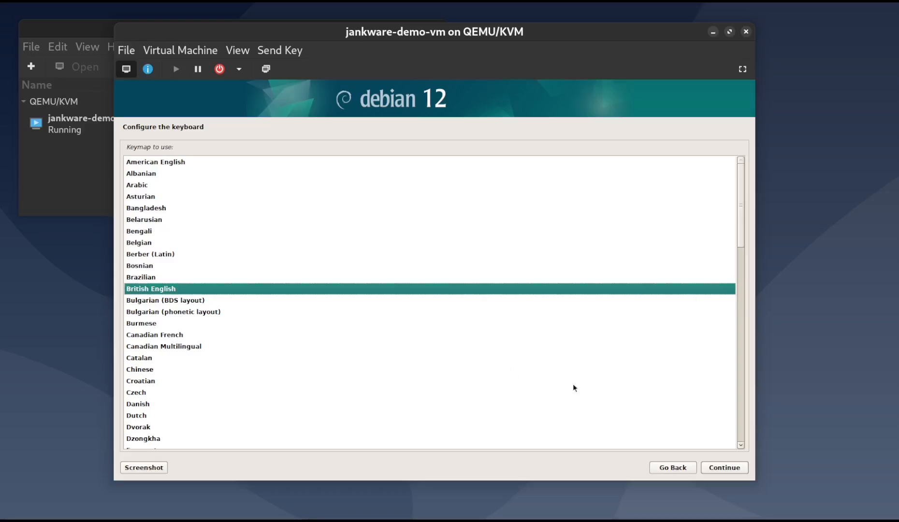
pyautogui.click(717, 472)
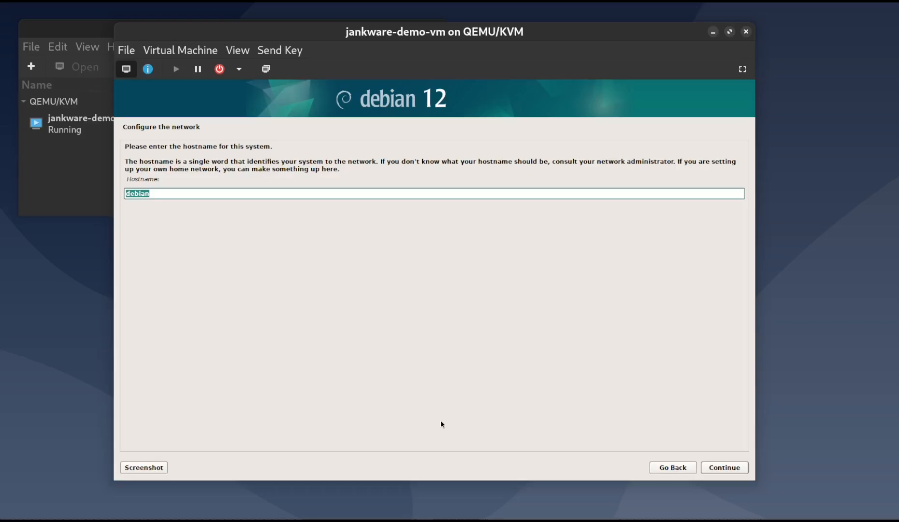
# Configure the network with hostname jankware-demo-vm and domain name lan
pyautogui.write('jankware-demo-vm')
pyautogui.click(735, 468)
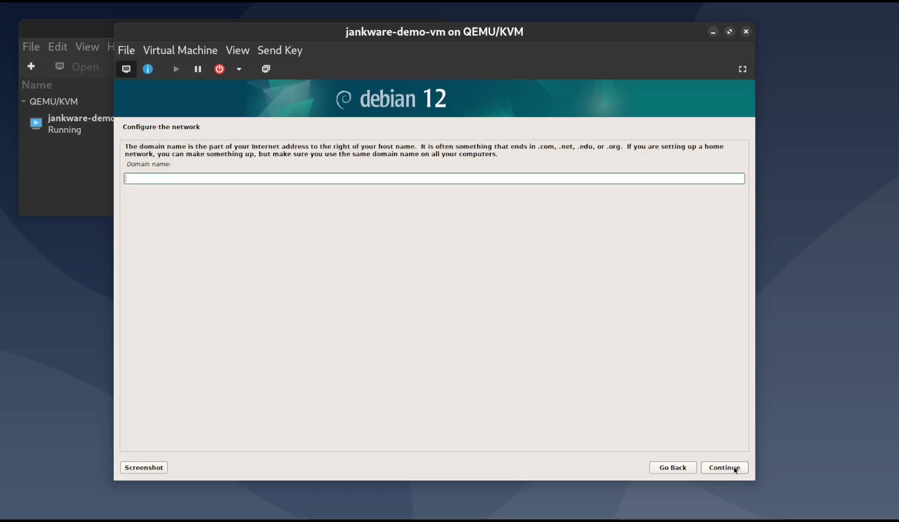
pyautogui.write('lan')
pyautogui.click(734, 468)
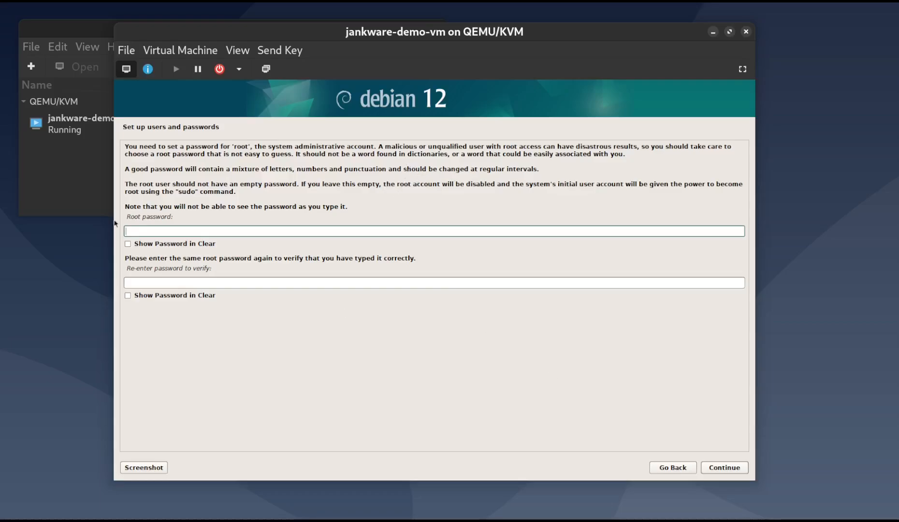
# Leave the root password empty, then enter the new user's full name and accept the suggested username
pyautogui.click(710, 467)
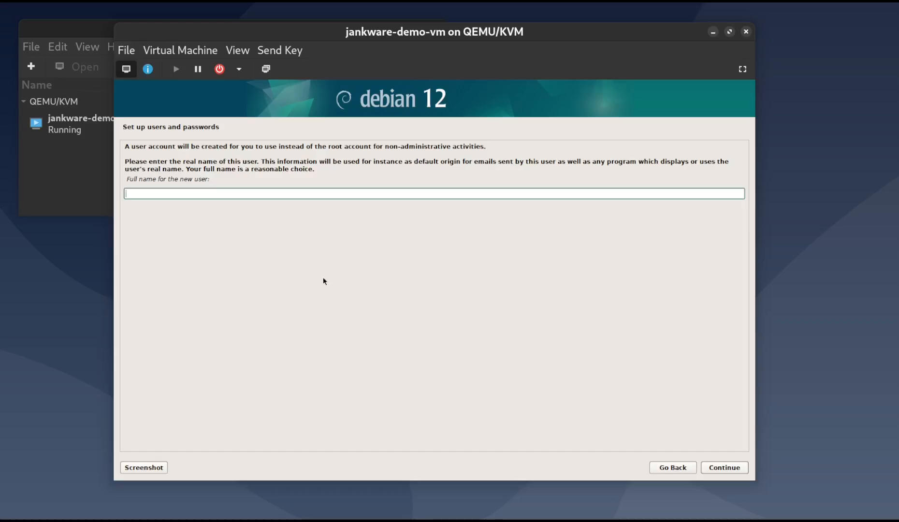
pyautogui.write('jankware')
pyautogui.click(719, 467)
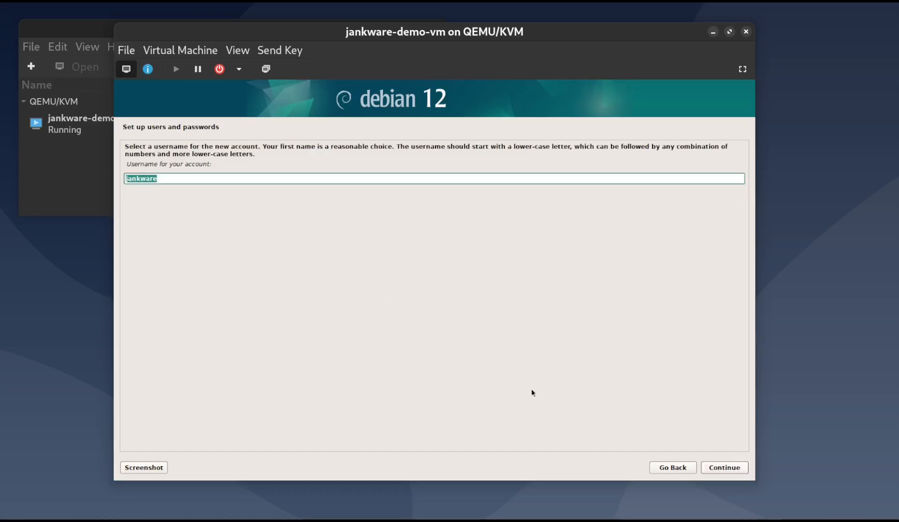
pyautogui.click(727, 473)
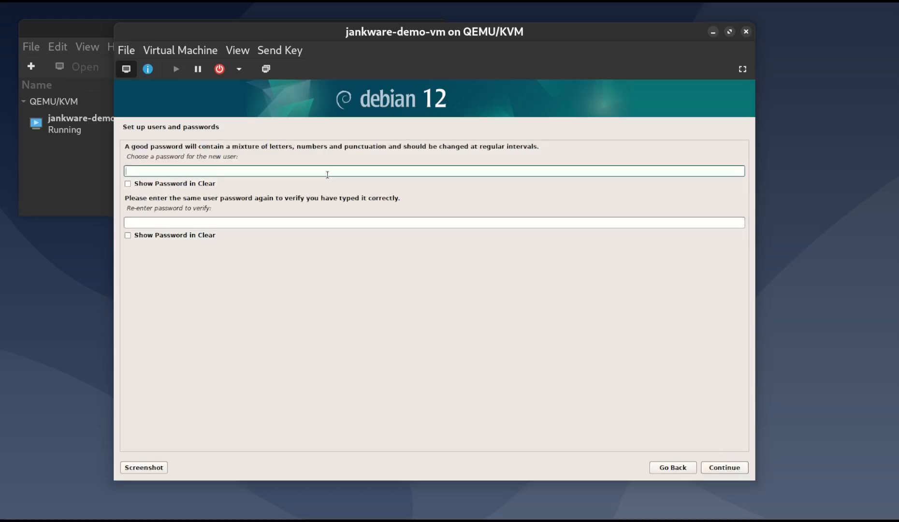
# Enter the new user's account password and repeat it for verification
pyautogui.write('********')
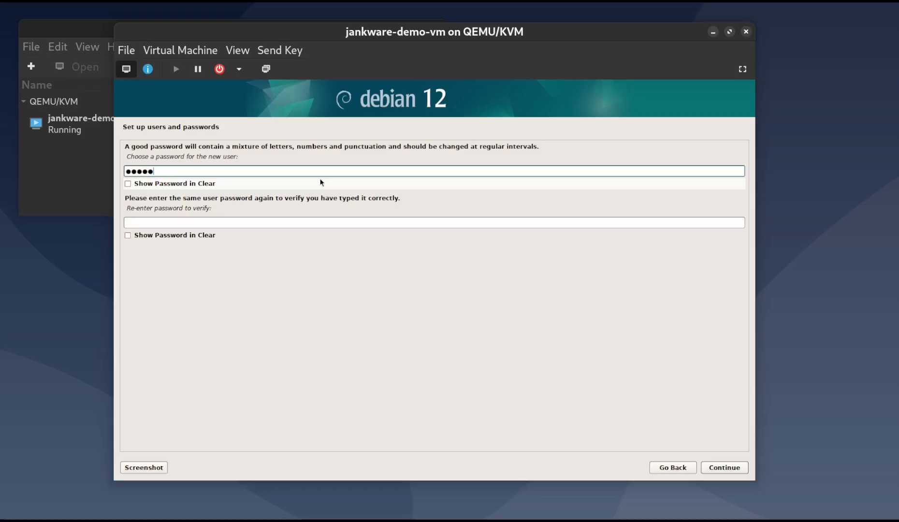
pyautogui.press('Tab')
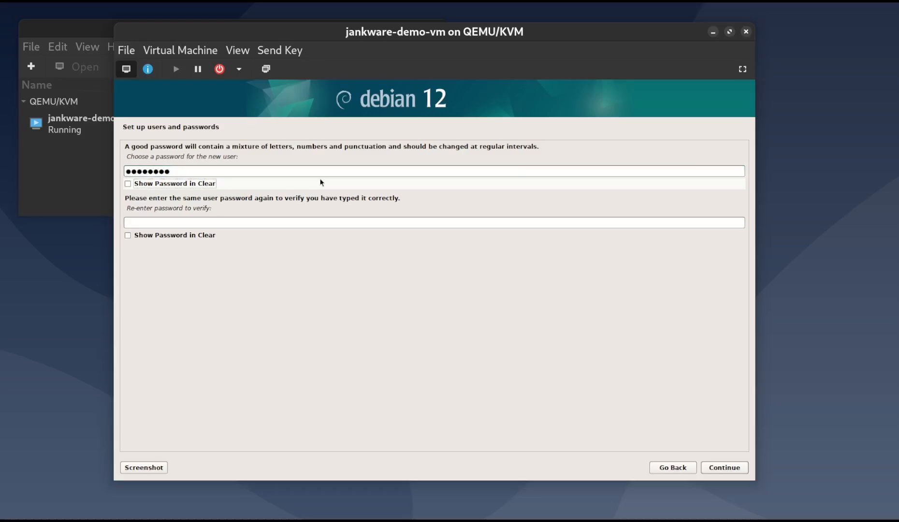
pyautogui.press('Tab')
pyautogui.write('********')
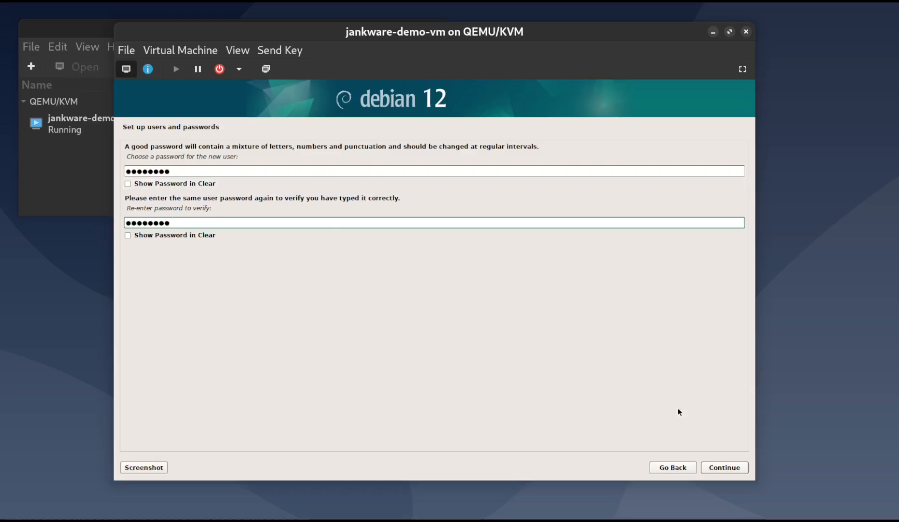
pyautogui.click(730, 468)
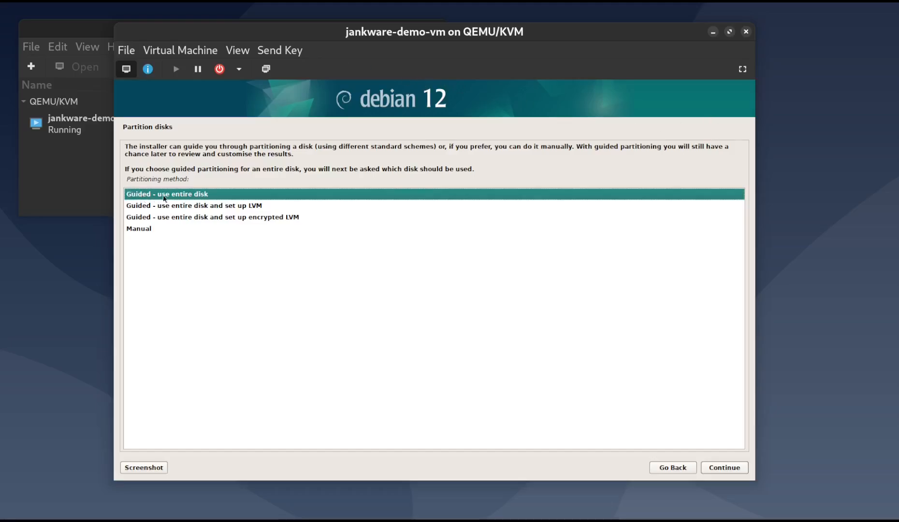
# Choose guided partitioning using the entire Virtual disk 1 (vda), with all files in one partition
pyautogui.click(724, 473)
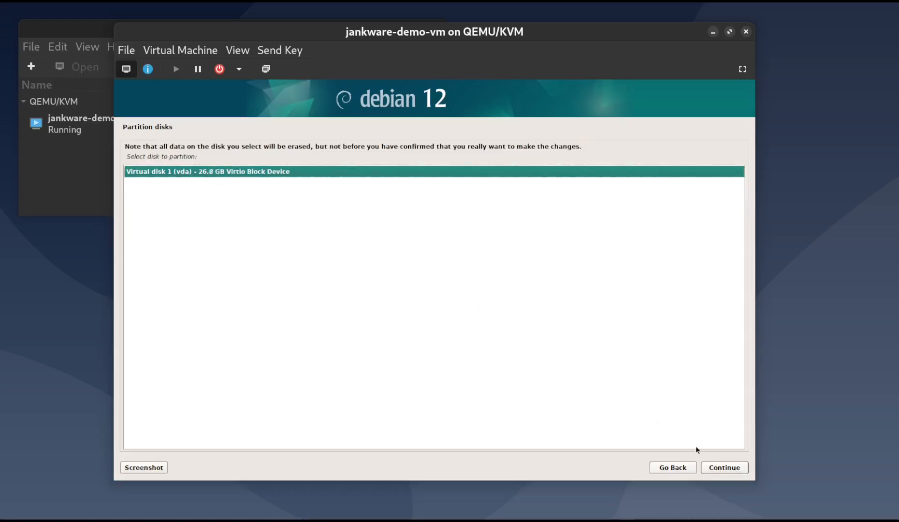
pyautogui.click(732, 465)
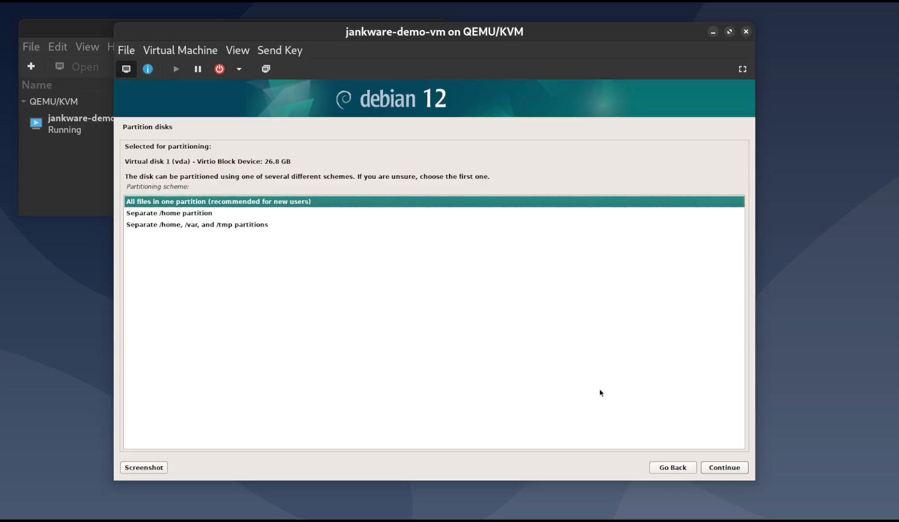
pyautogui.click(716, 472)
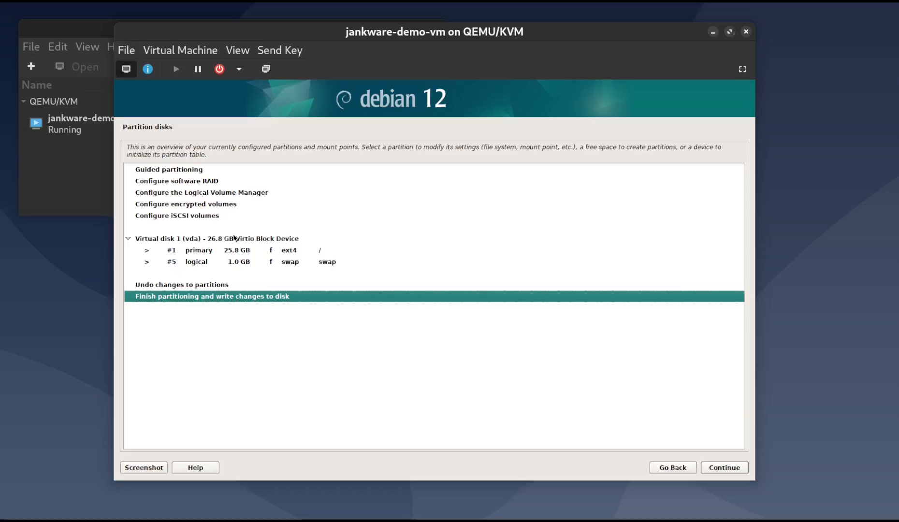
# Check the disk's proposed primary and swap partitions, then finish partitioning and confirm writing the changes to disk
pyautogui.click(234, 238)
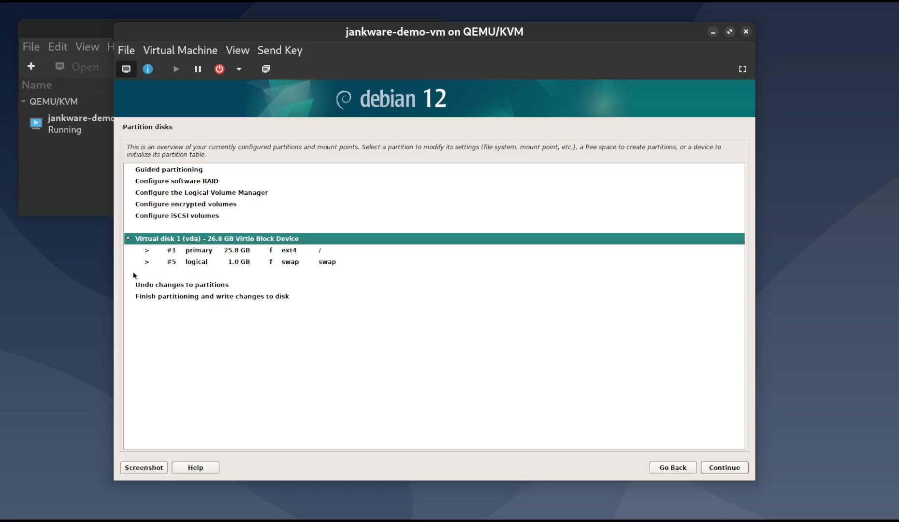
pyautogui.click(194, 252)
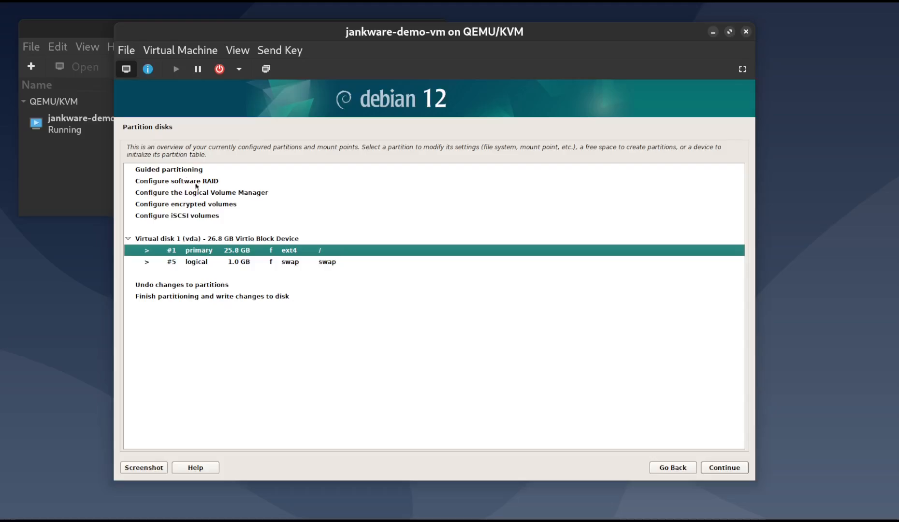
pyautogui.click(180, 263)
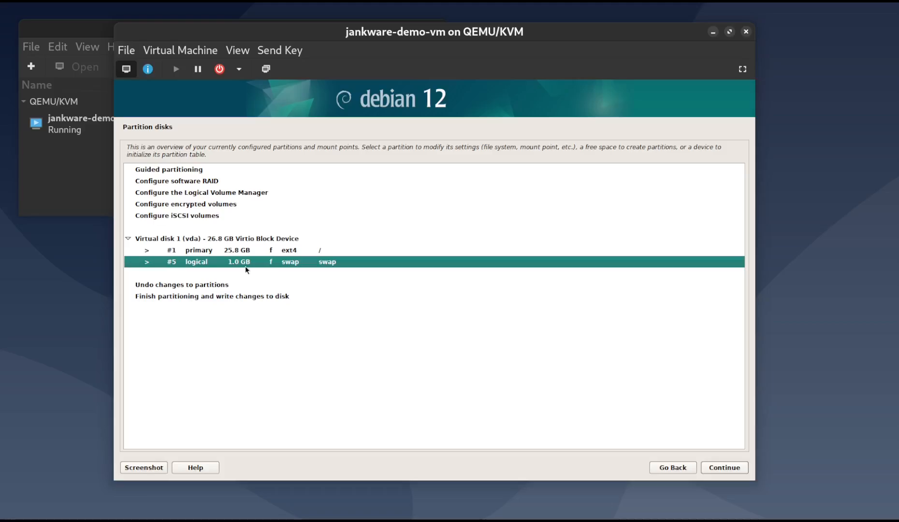
pyautogui.click(233, 296)
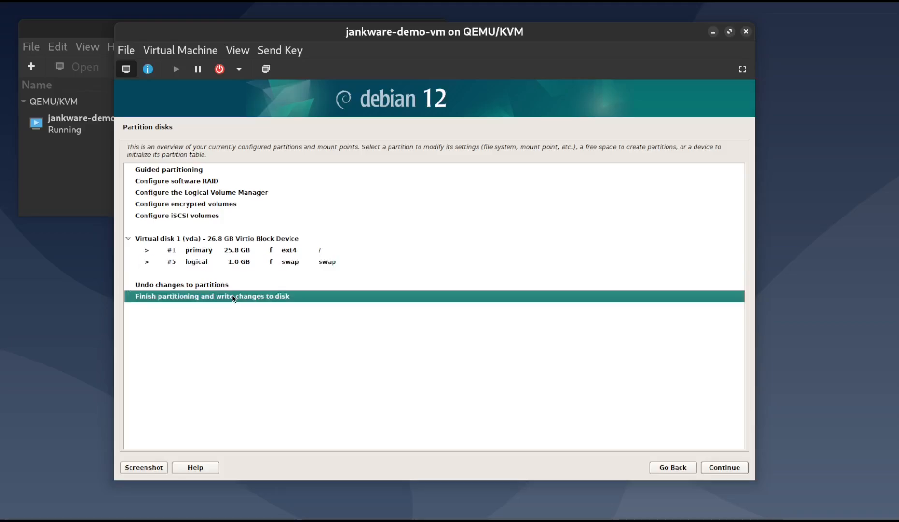
pyautogui.click(711, 468)
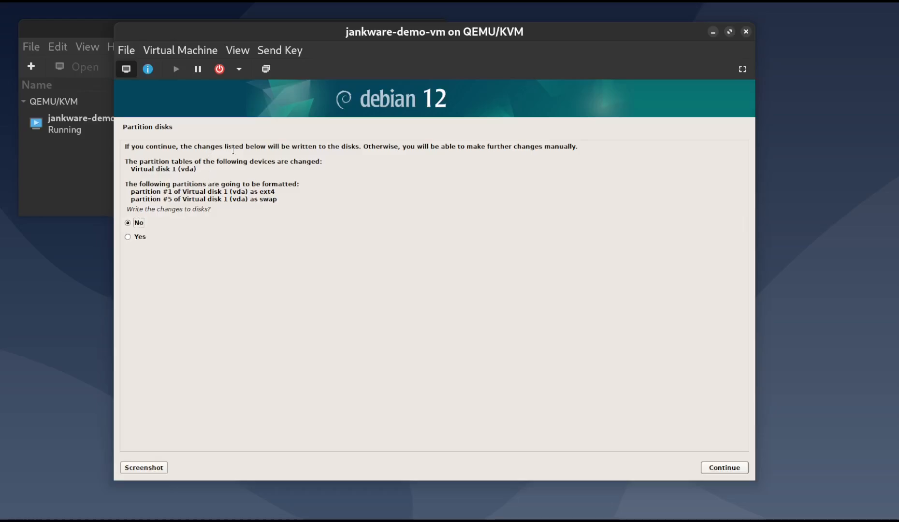
pyautogui.click(148, 235)
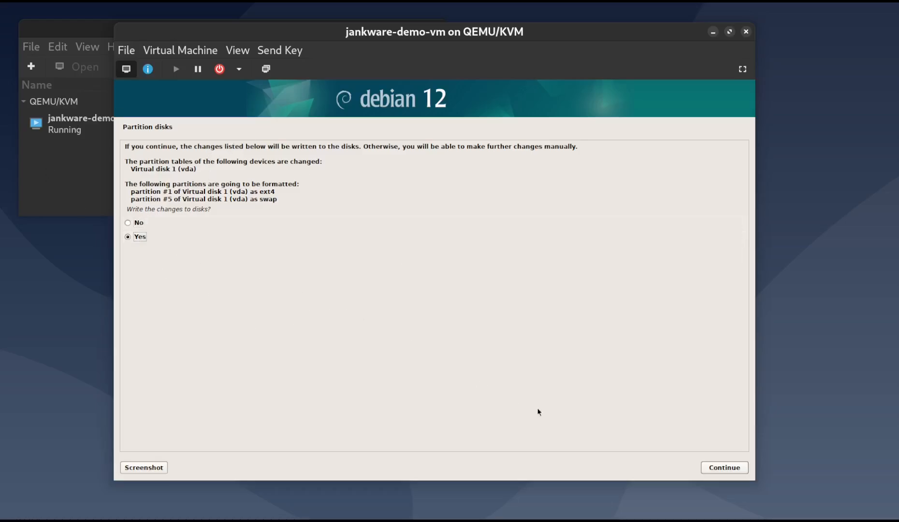
pyautogui.click(714, 469)
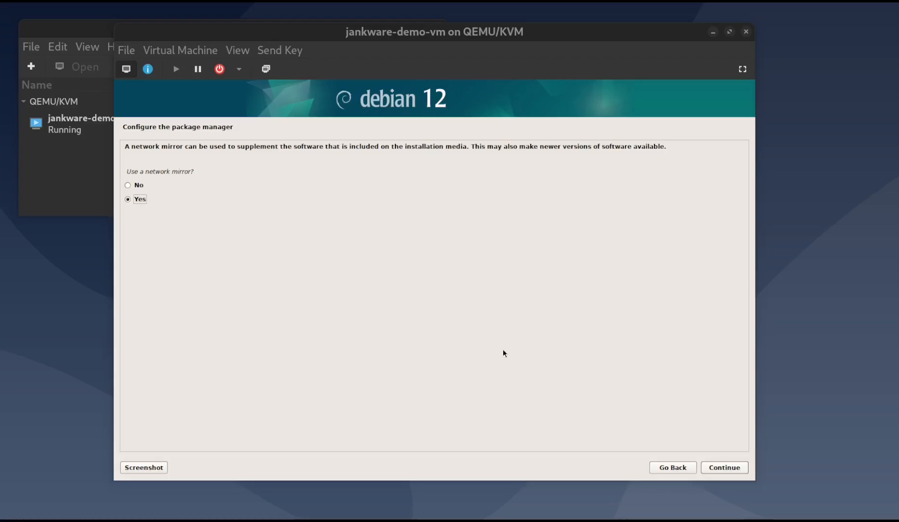
# Configure the package manager to use the United Kingdom network mirror deb.debian.org, leaving the HTTP proxy blank
pyautogui.click(718, 468)
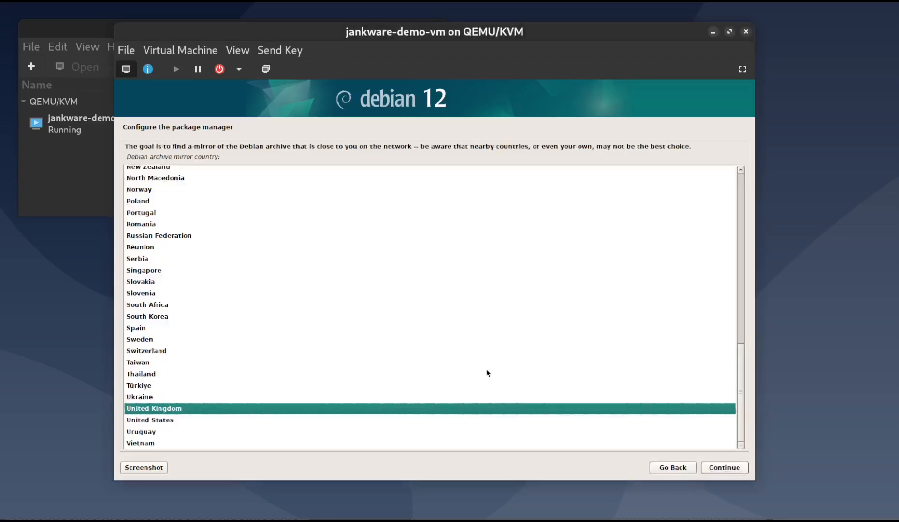
pyautogui.click(721, 471)
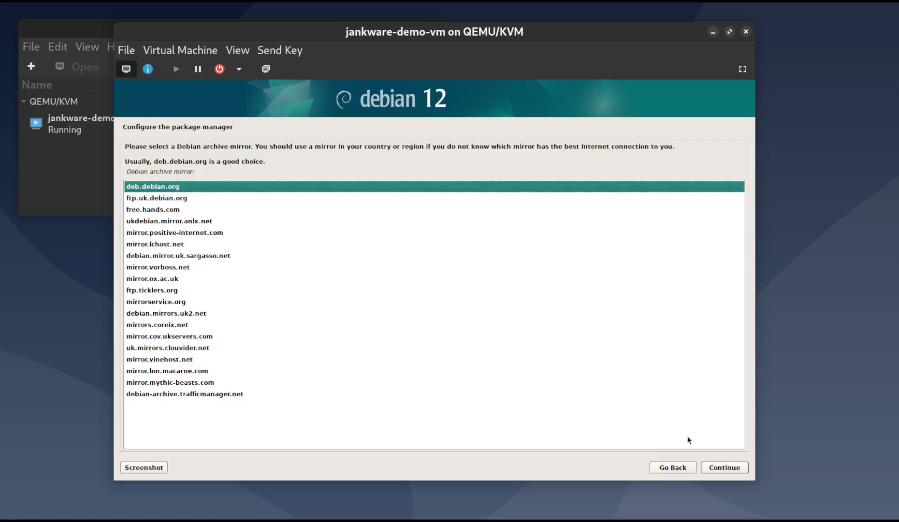
pyautogui.click(711, 465)
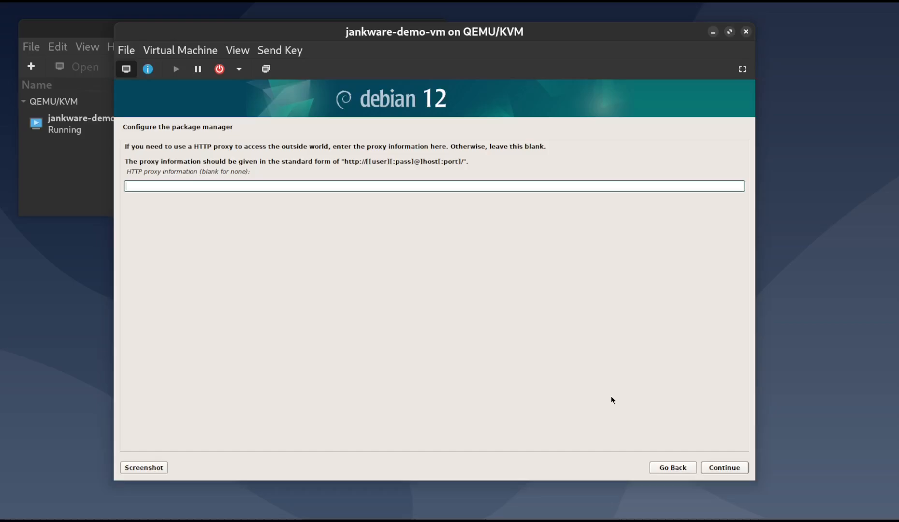
pyautogui.click(708, 469)
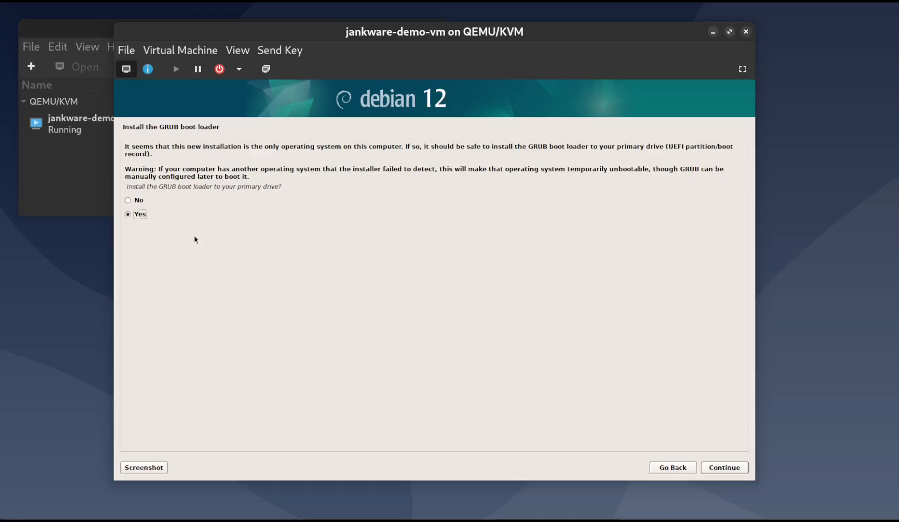
# Install the GRUB boot loader on /dev/vda, then finish the installation and reboot into the new system
pyautogui.click(720, 468)
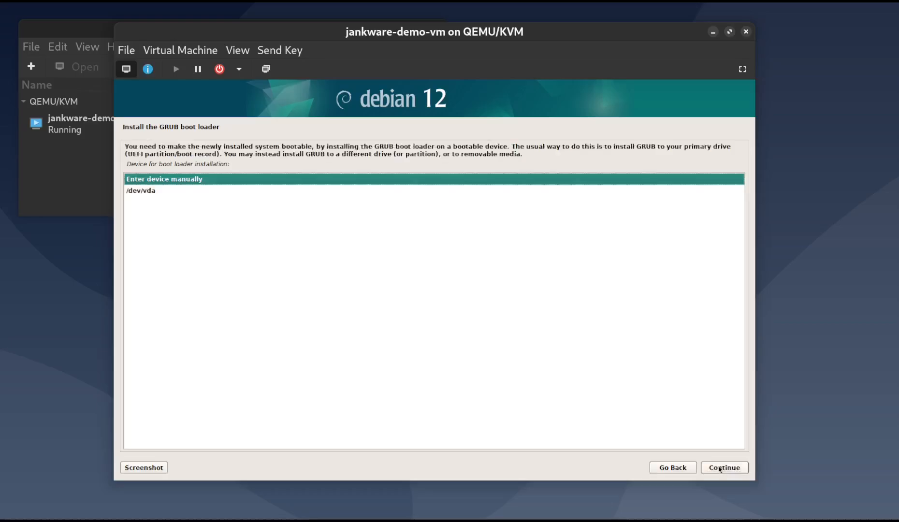
pyautogui.click(147, 192)
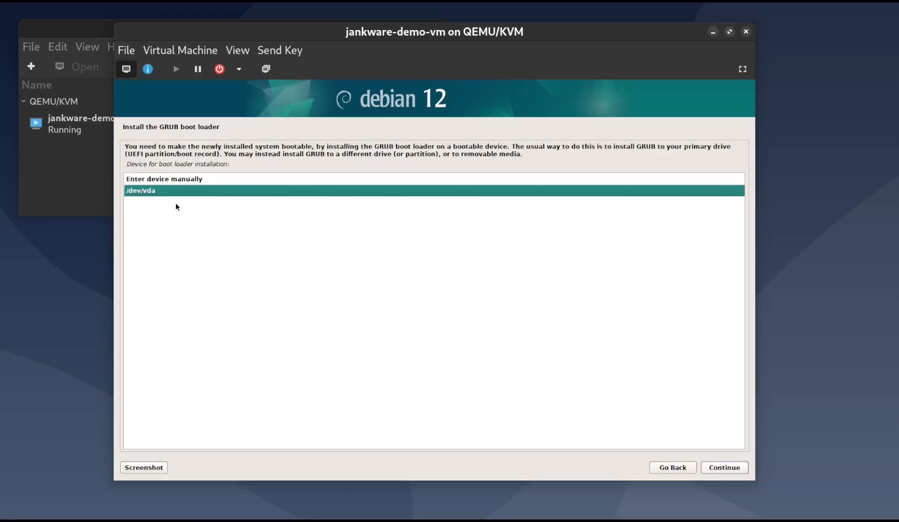
pyautogui.click(719, 469)
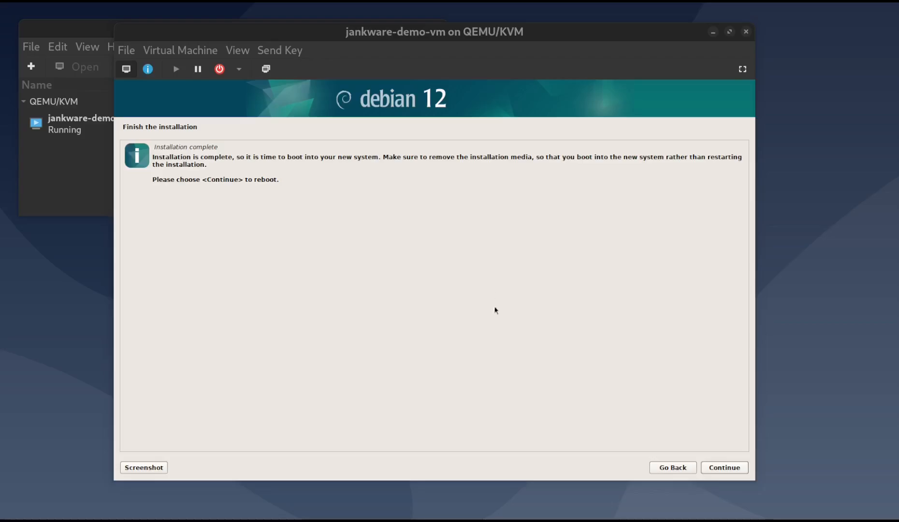
pyautogui.click(735, 469)
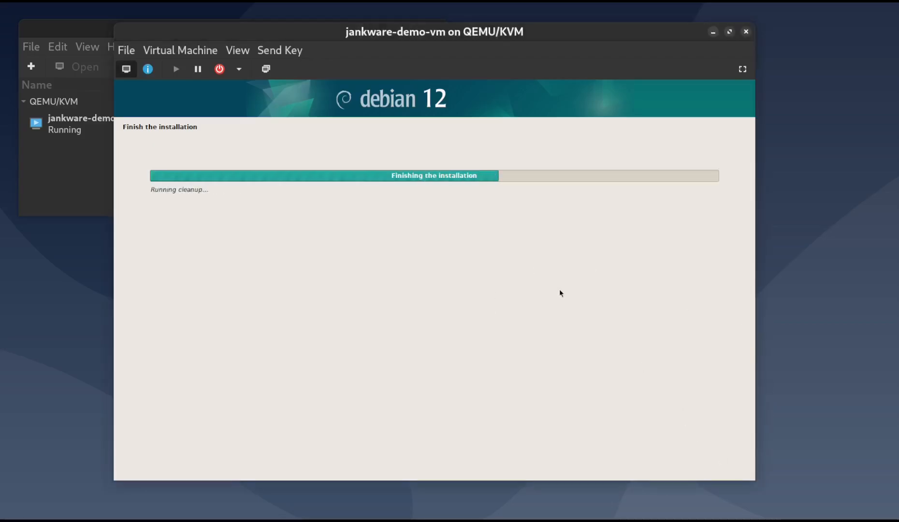